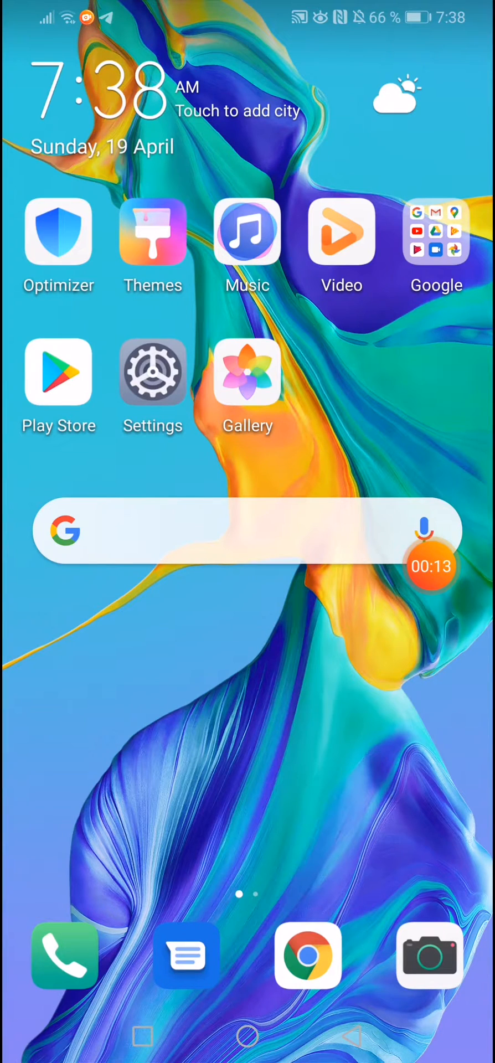
Launch Settings and go to Security & privacy.
{"action": "left_click", "coordinate": [152, 384]}
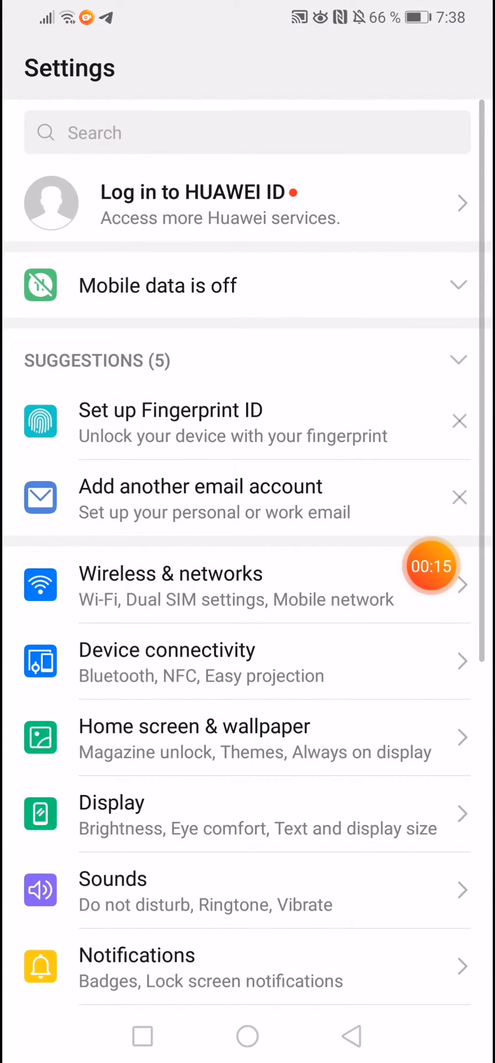
{"action": "scroll", "coordinate": [248, 582], "scroll_direction": "down", "scroll_amount": 8}
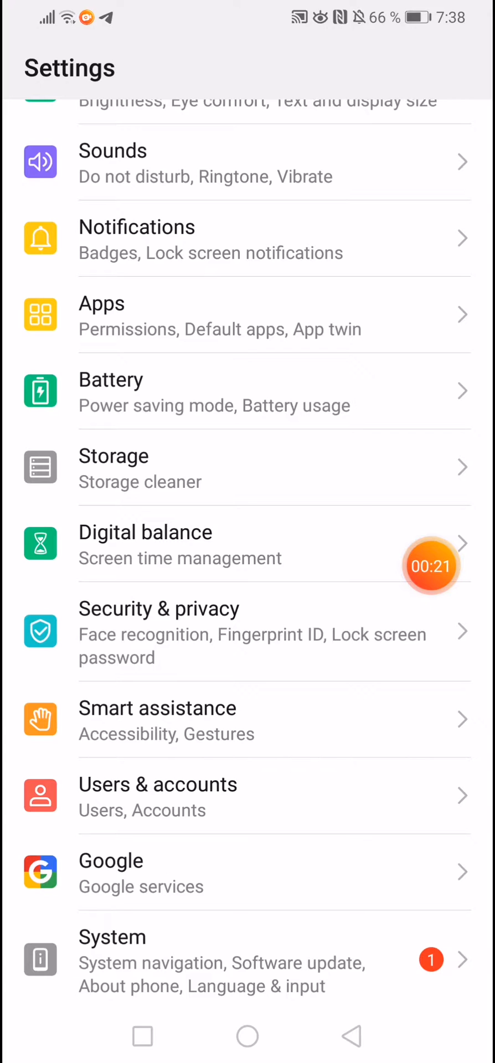
{"action": "left_click", "coordinate": [247, 633]}
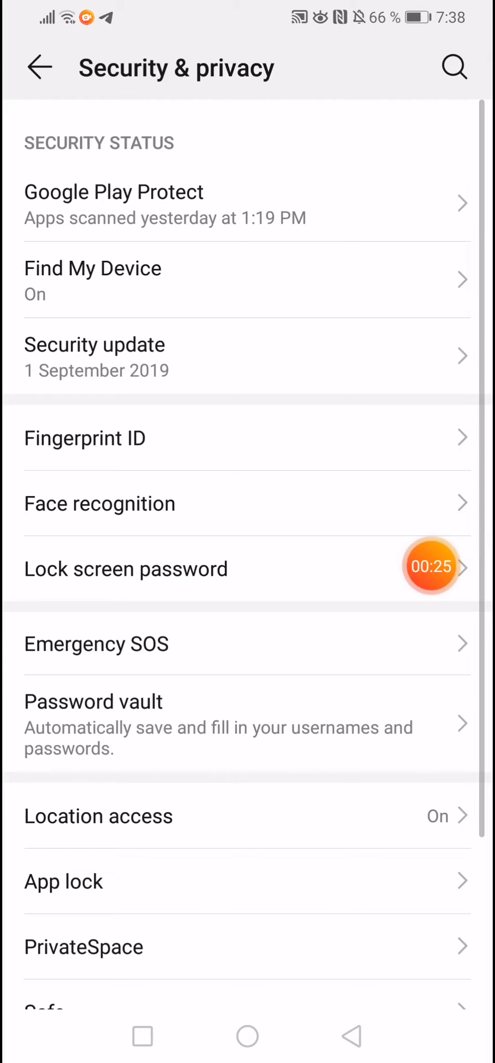
{"action": "scroll", "coordinate": [247, 582], "scroll_direction": "down", "scroll_amount": 4}
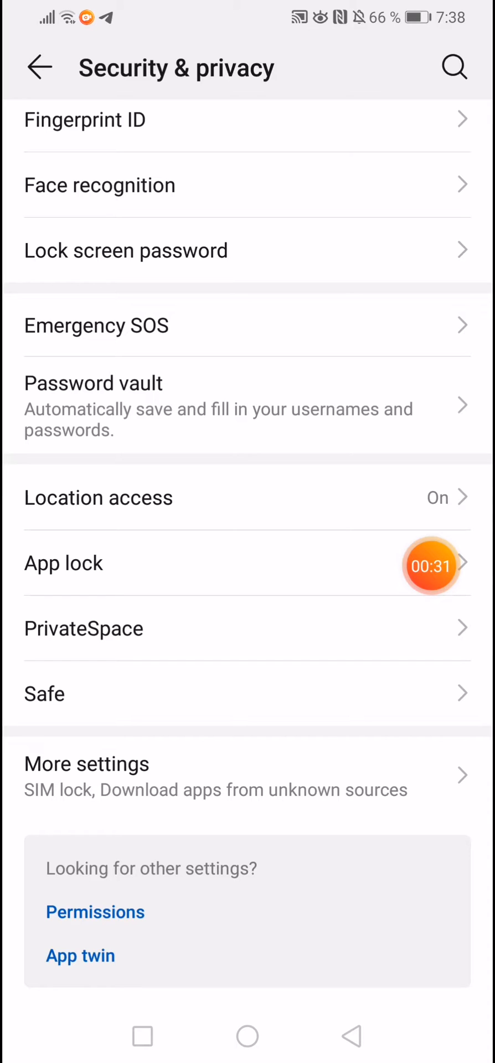
Enter More settings under Security & privacy.
{"action": "left_click", "coordinate": [217, 776]}
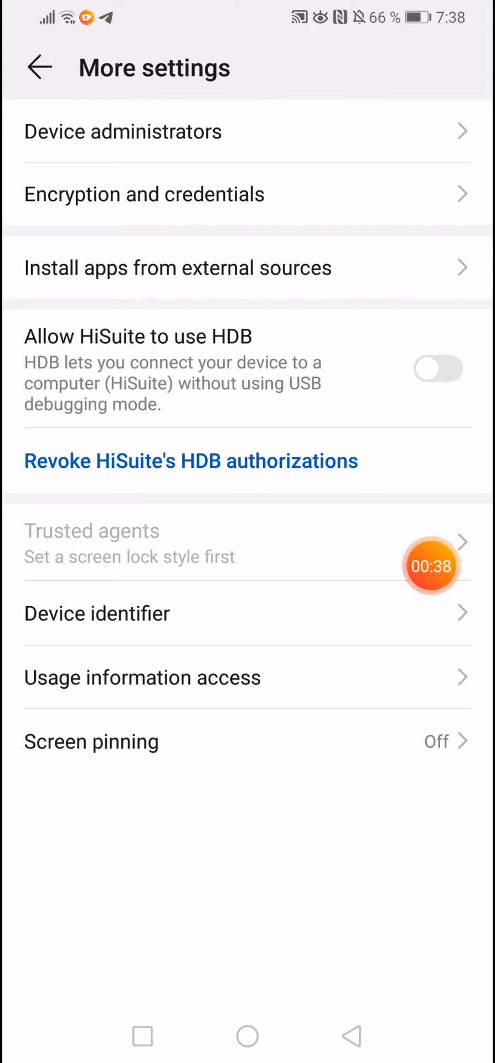
Go through Encryption and credentials to the Set SIM 2 lock page.
{"action": "left_click", "coordinate": [248, 193]}
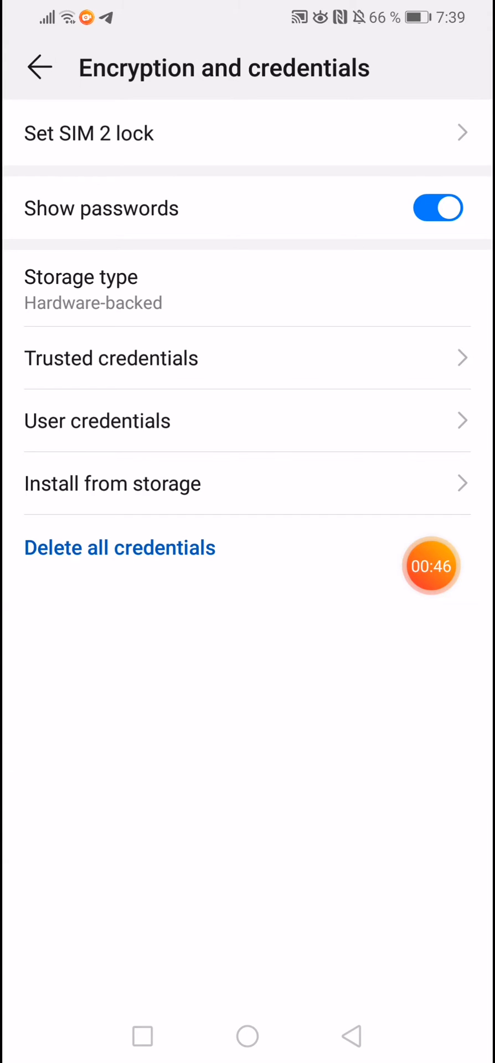
{"action": "left_click", "coordinate": [246, 134]}
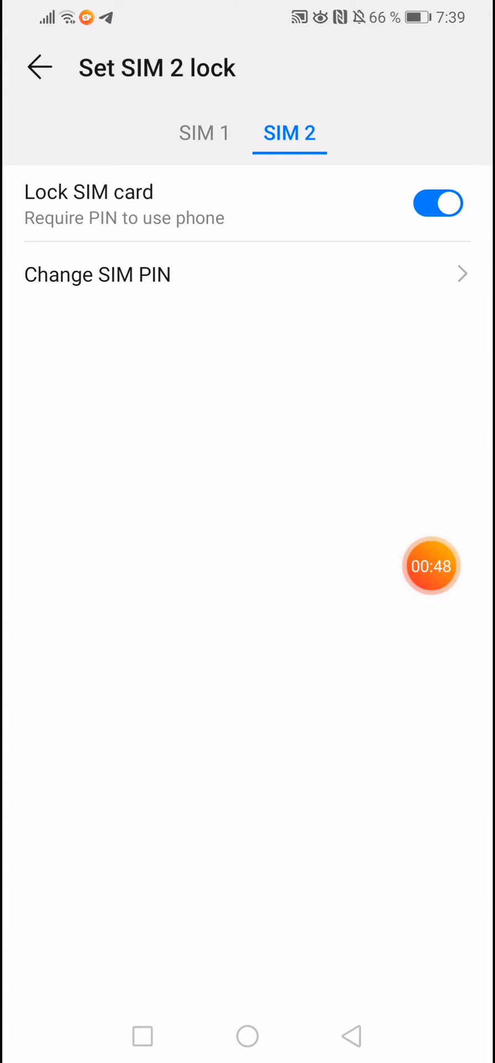
Choose Change SIM PIN so the old SIM PIN prompt appears.
{"action": "left_click", "coordinate": [247, 275]}
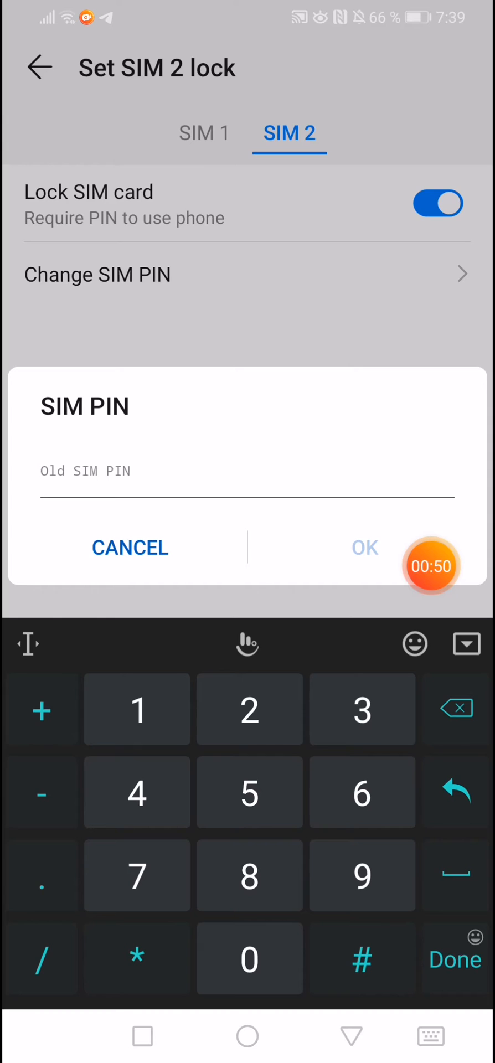